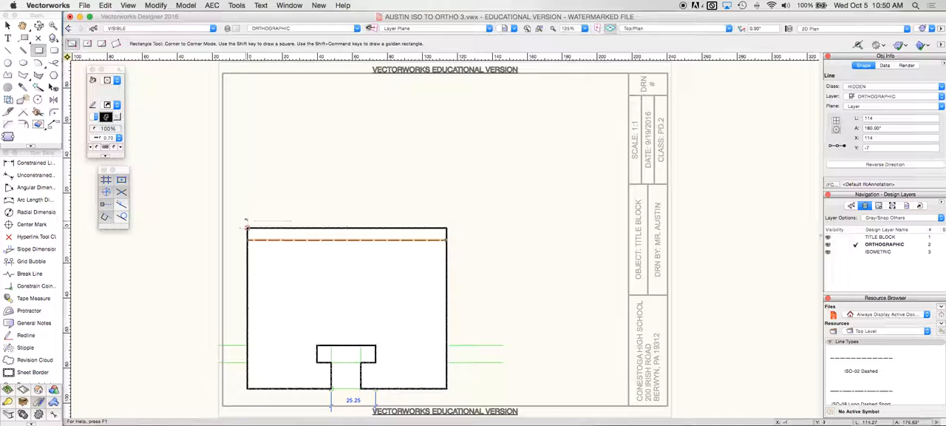
Step: Draw a 114 by 44 rectangle above the front view, aligned with its left edge, as the top view outline
click(246, 112)
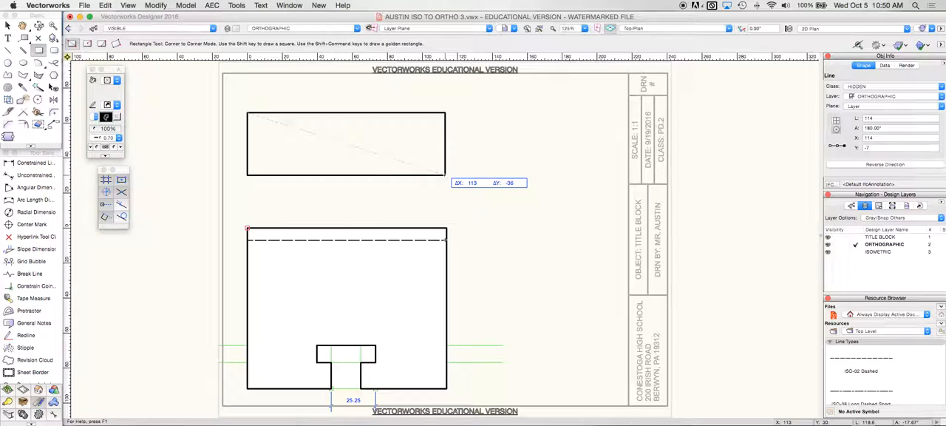
key(Tab)
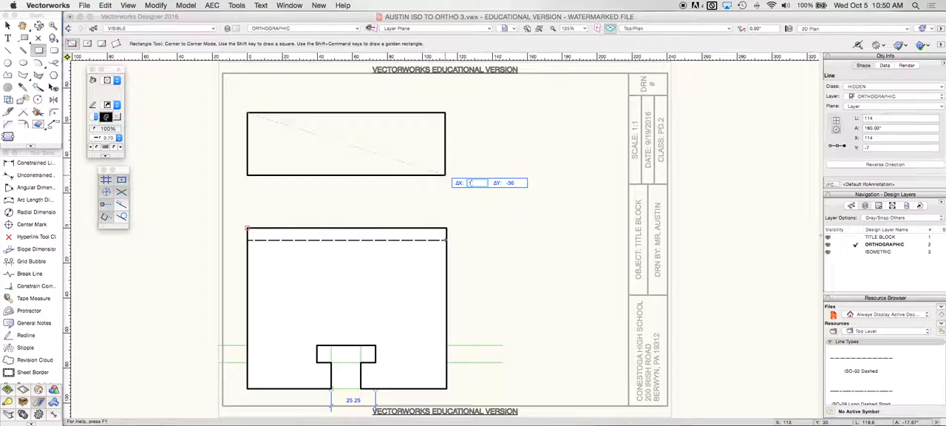
key(Tab)
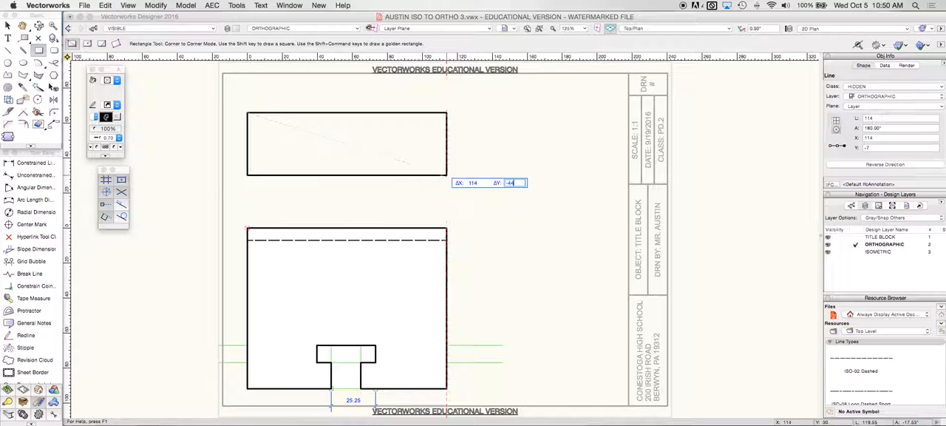
key(Return)
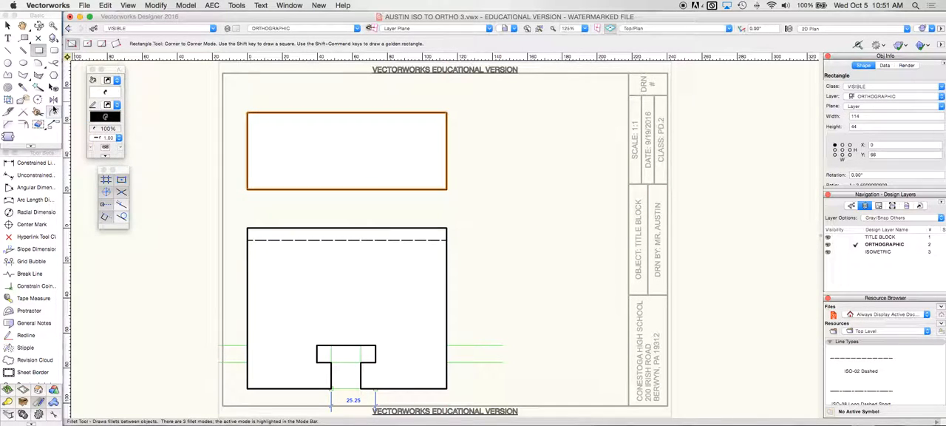
Step: Move the top view rectangle vertically so its lower edge sits 30 above the front view, keeping the sides aligned
click(8, 26)
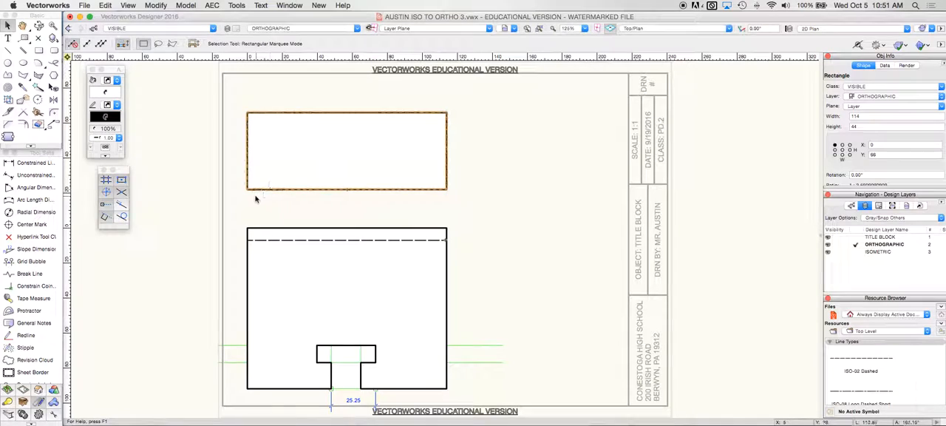
mouse_move(247, 190)
mouse_down()
mouse_move(247, 228)
mouse_move(247, 178)
mouse_up()
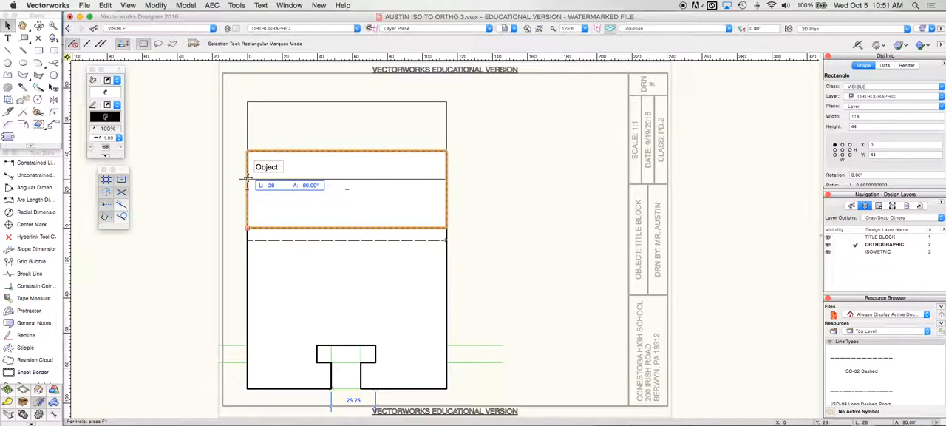
key(Tab)
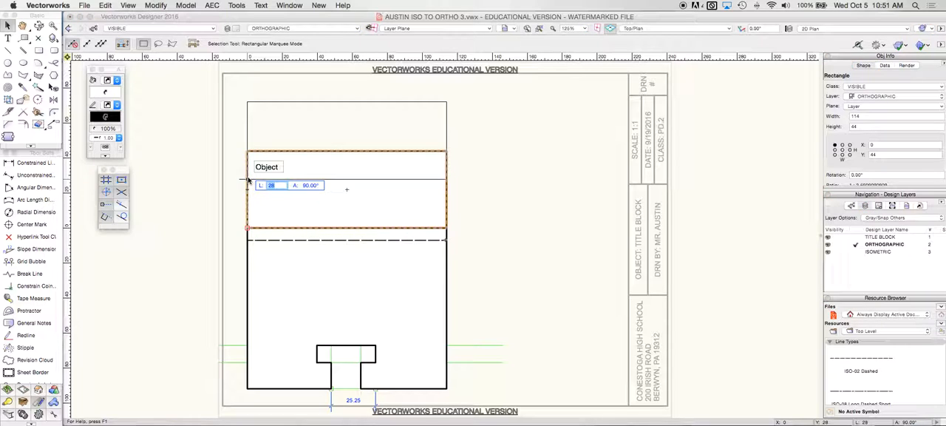
key(Return)
drag(246, 179, 247, 175)
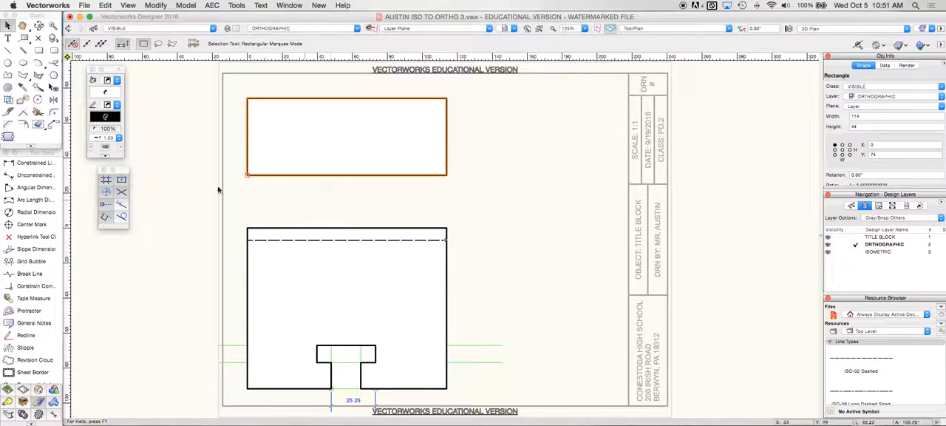
Step: Draw two vertical lines in the HIDDEN class across the top view, projected from the outer edges of the T-slot's head
click(8, 49)
click(137, 29)
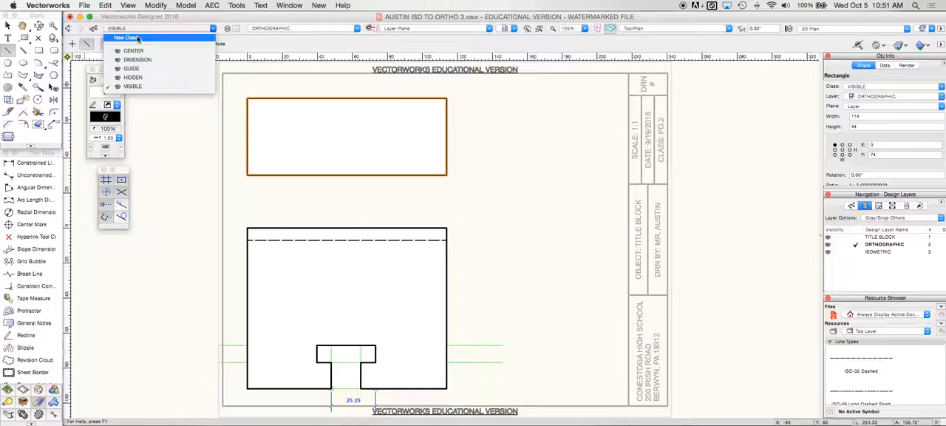
click(133, 77)
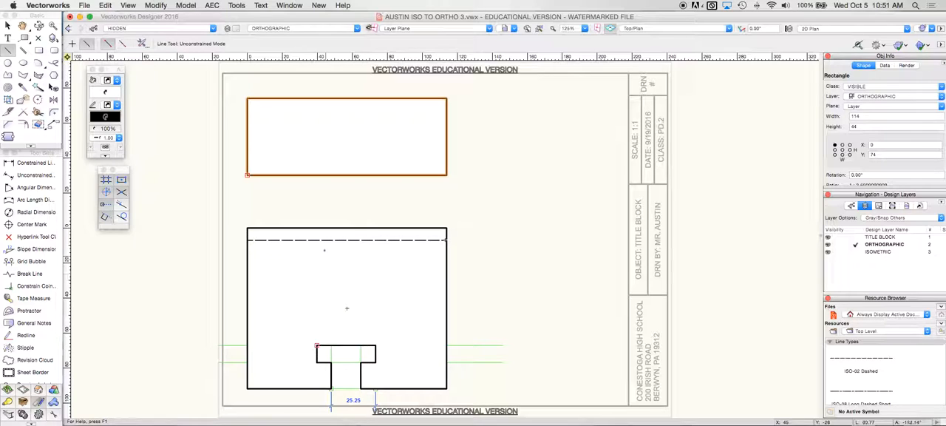
click(317, 175)
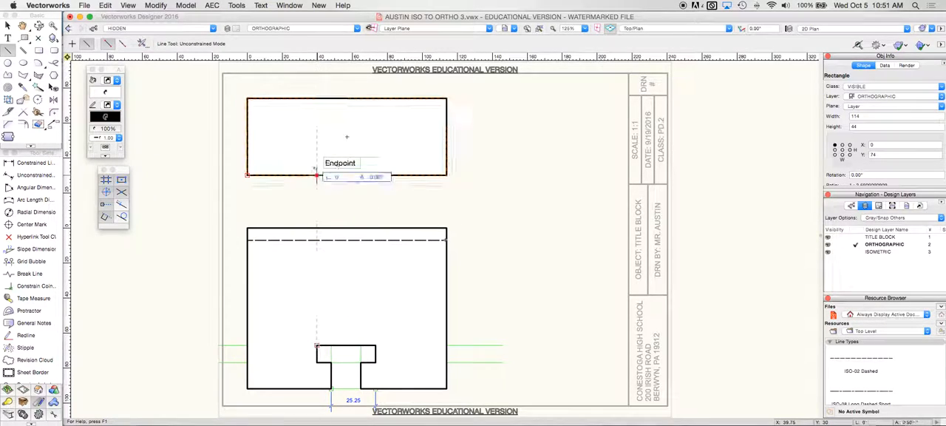
click(317, 98)
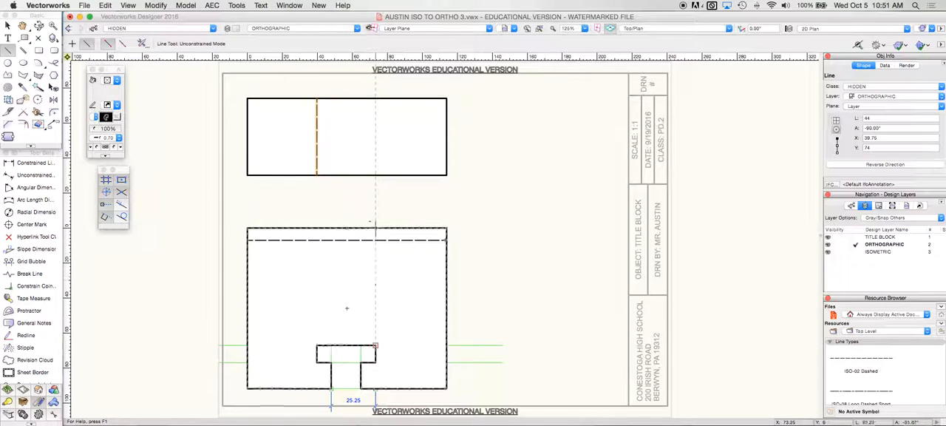
click(375, 175)
click(374, 98)
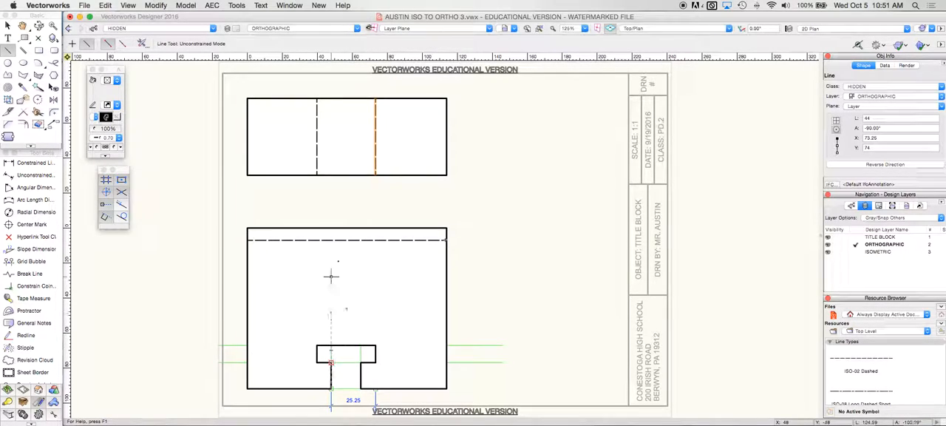
Step: Draw two more vertical hidden lines across the top view, projected from both edges of the T-slot's narrow stem
click(331, 175)
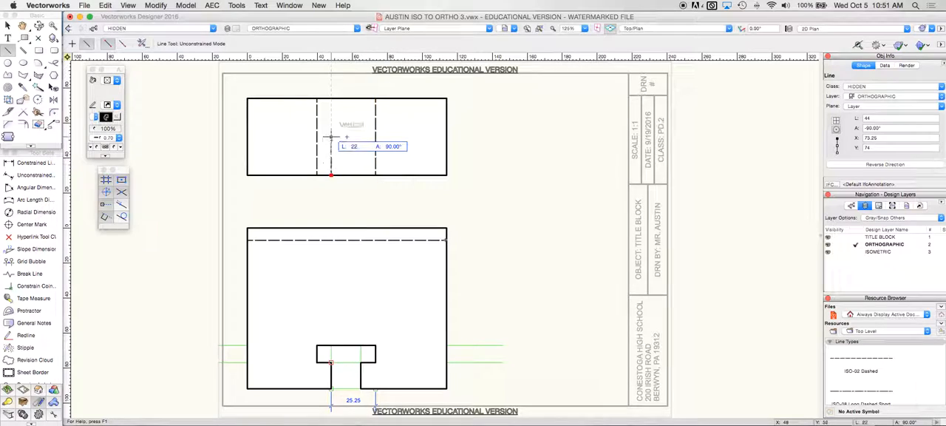
click(331, 98)
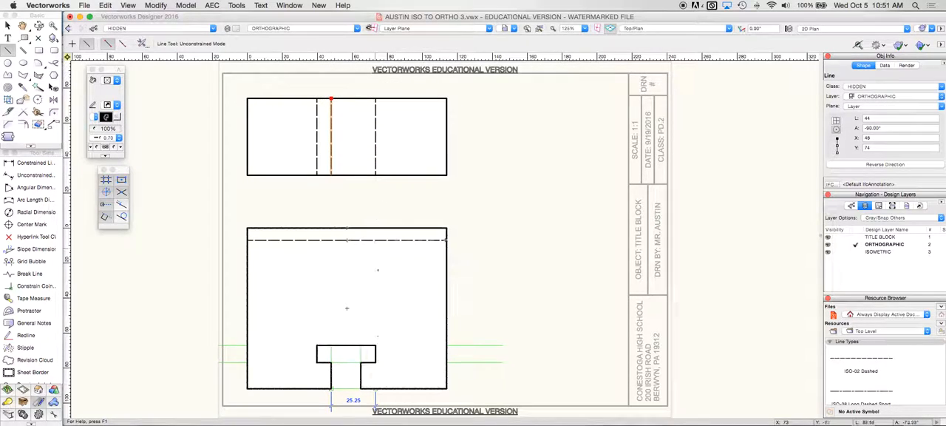
click(360, 175)
click(361, 98)
Step: Draw a full-width horizontal line in the VISIBLE class across the top view, about 8 below its upper edge
click(111, 28)
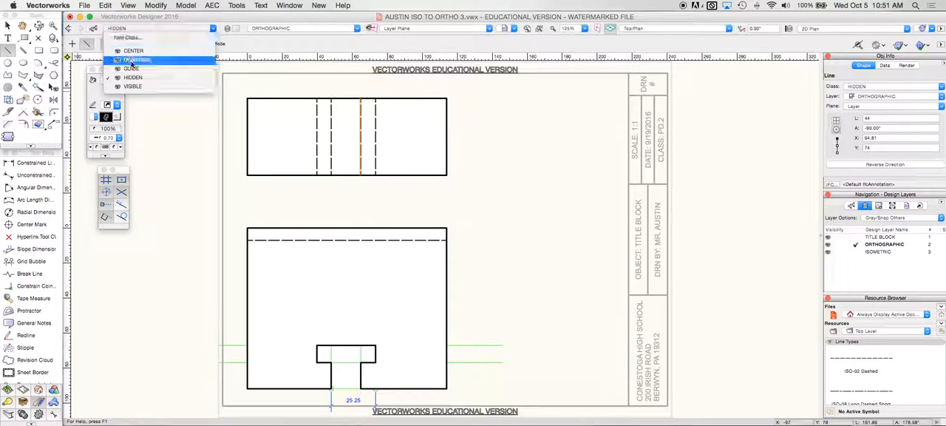
click(134, 86)
click(247, 112)
click(446, 113)
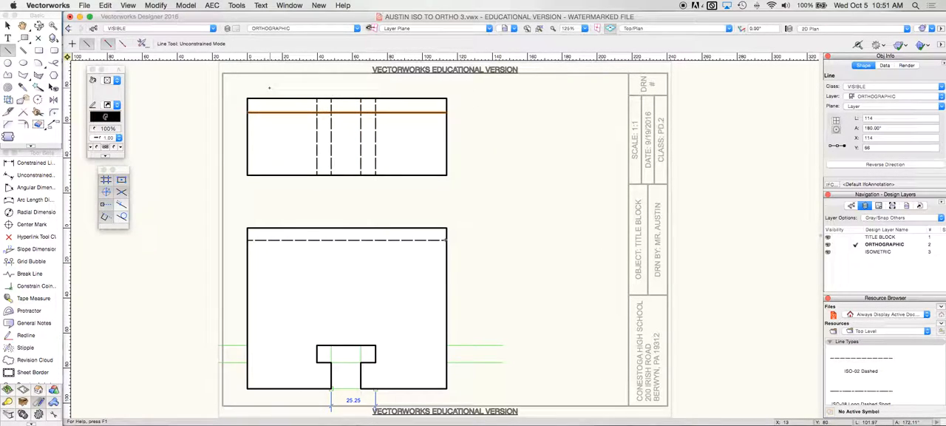
Step: Set the origin at the top view's upper-left corner and set the horizontal line's Y position to -14.5
click(67, 57)
click(248, 98)
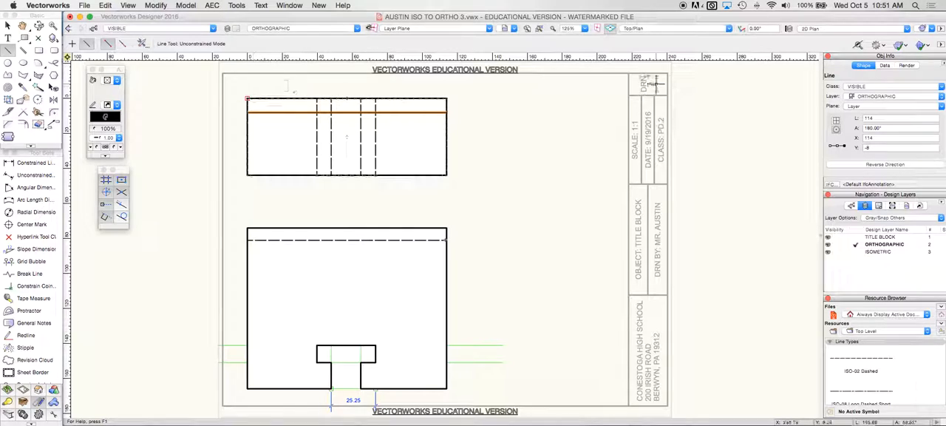
click(883, 147)
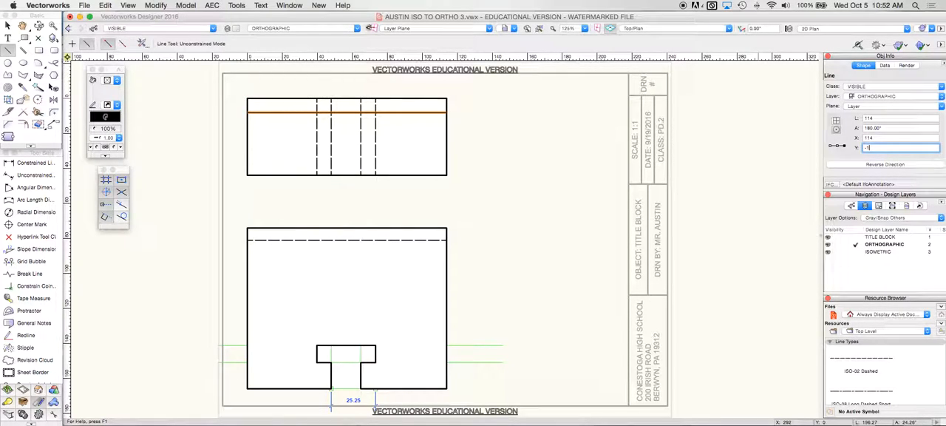
text(-14.5)
key(Return)
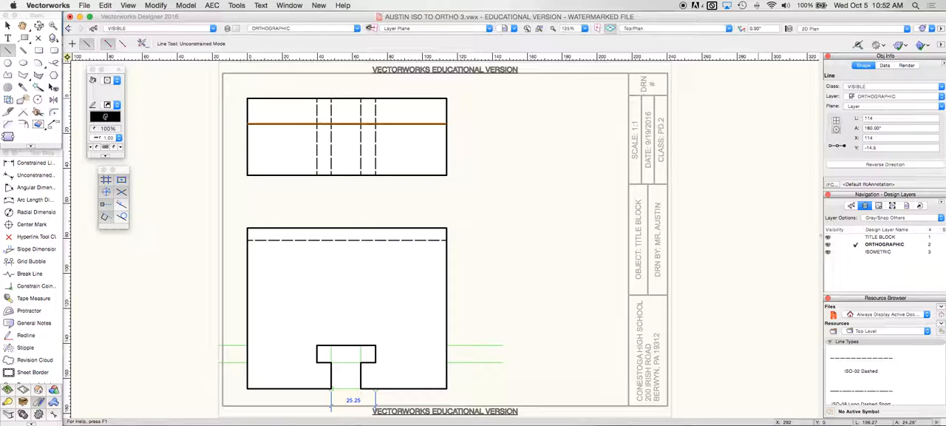
Step: Mirror a duplicate of the horizontal line about the top view's horizontal centerline
click(53, 99)
click(249, 136)
click(445, 137)
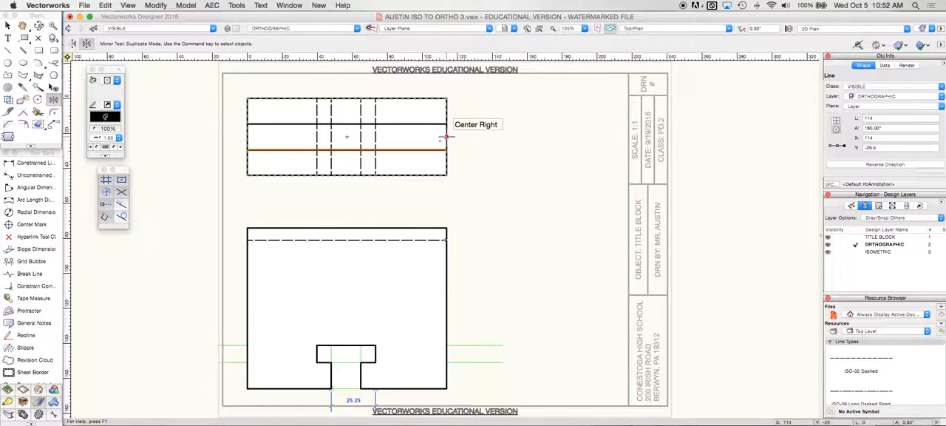
click(7, 25)
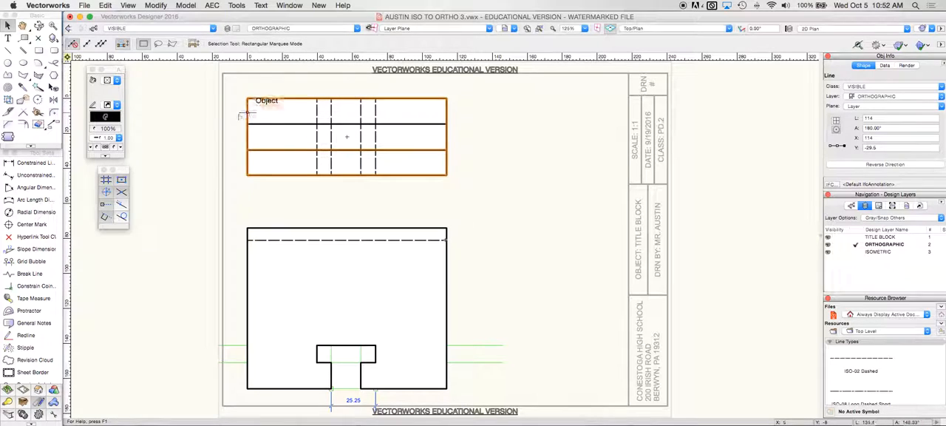
Step: Draw a 45° miter line about 167 long in the GUIDE class, rising rightward from the front view's upper-right corner
click(7, 49)
click(110, 28)
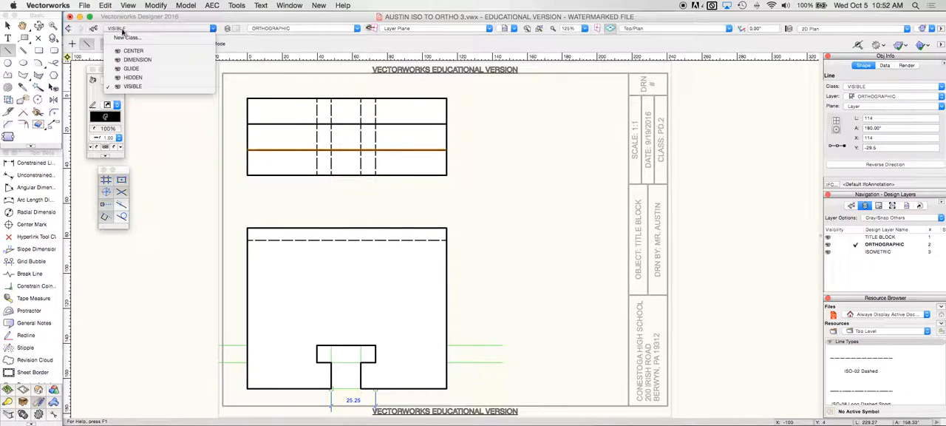
click(126, 66)
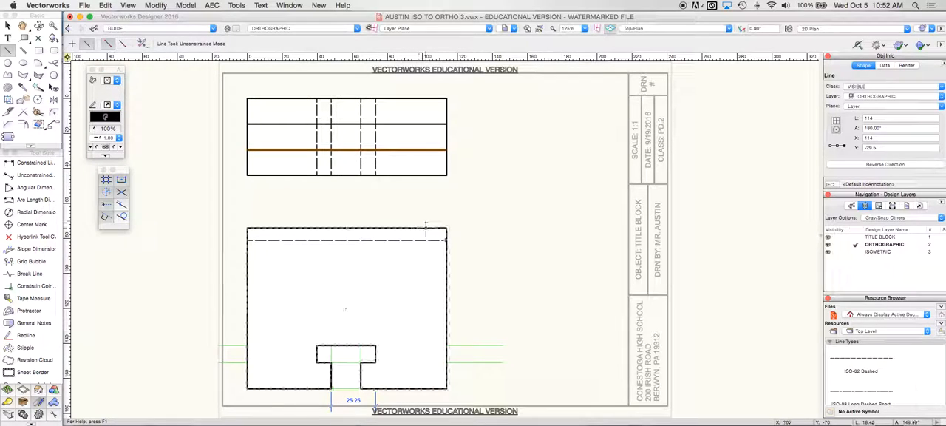
click(446, 228)
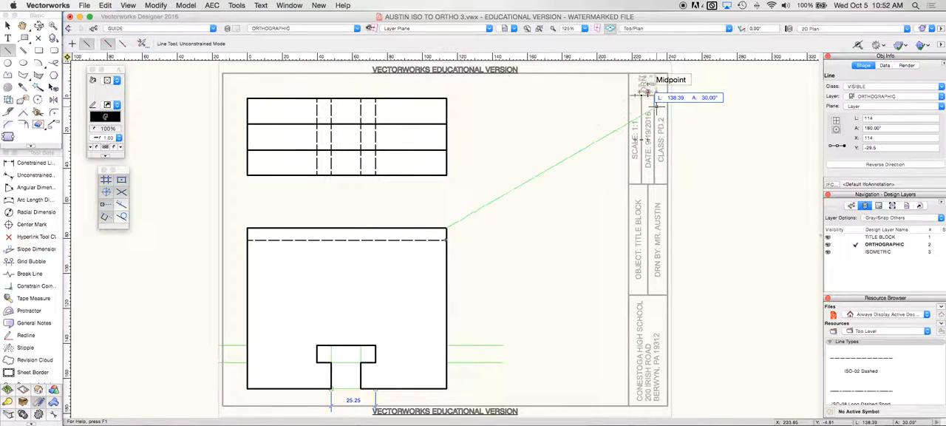
scroll(667, 84, up, 5)
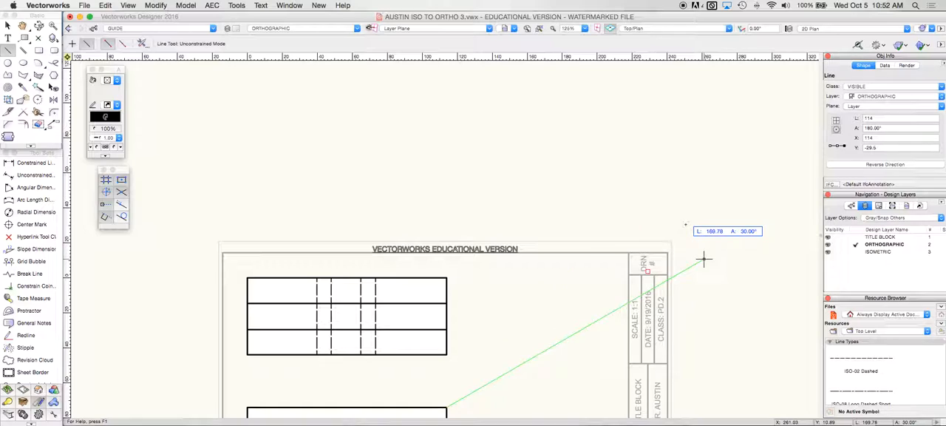
click(653, 200)
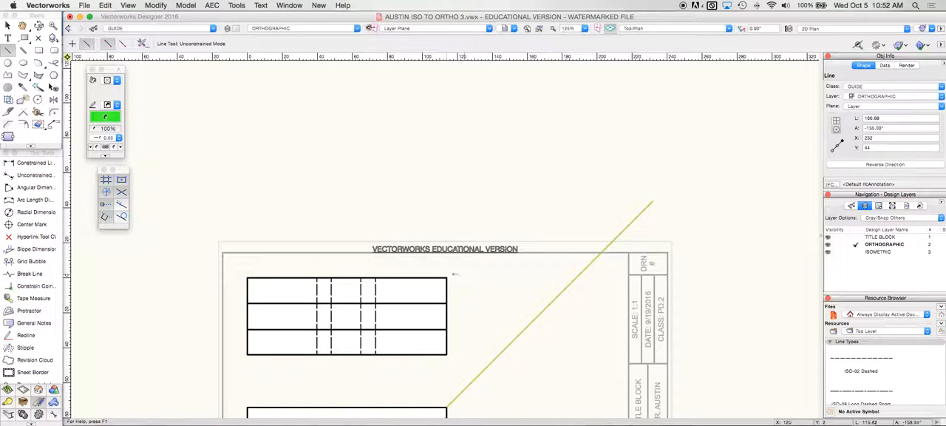
Step: Draw four horizontal guide lines from the top view's right-side edge and line endpoints to the 45° miter line
click(446, 278)
click(575, 277)
click(447, 303)
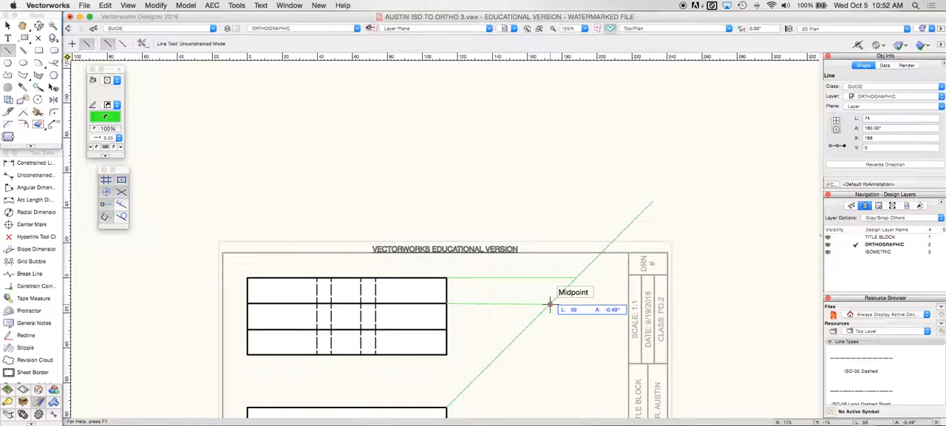
click(549, 303)
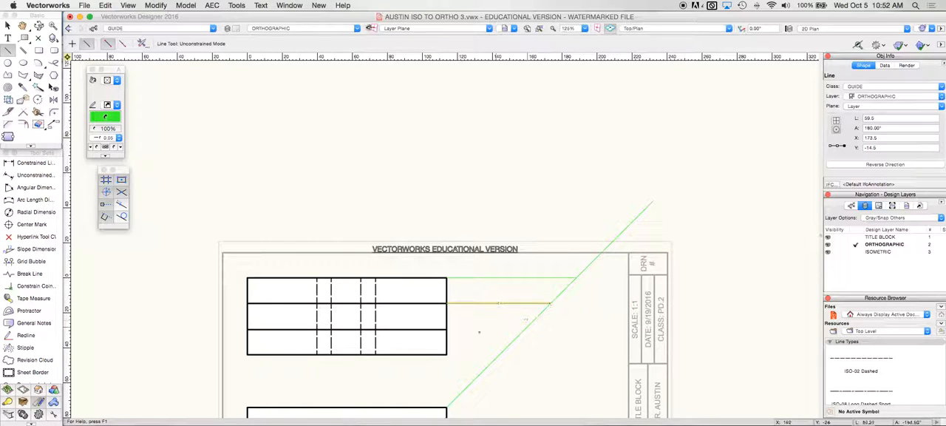
click(446, 329)
click(524, 329)
click(447, 354)
click(496, 355)
scroll(502, 356, down, 4)
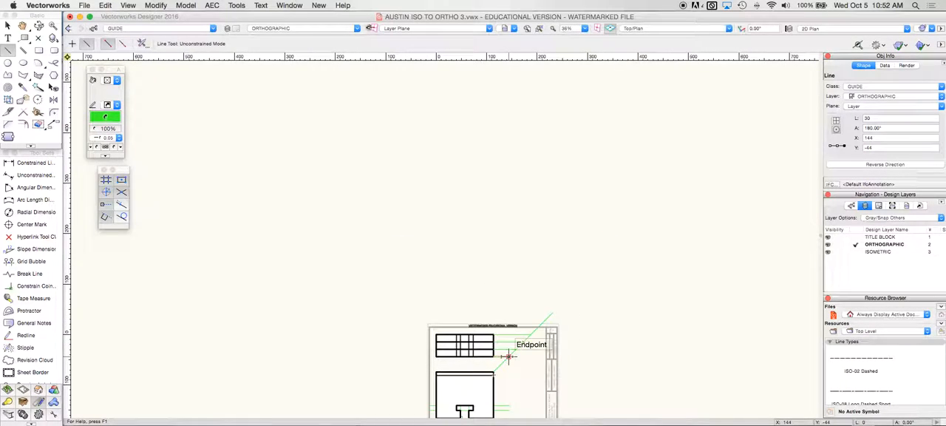
key(super+4)
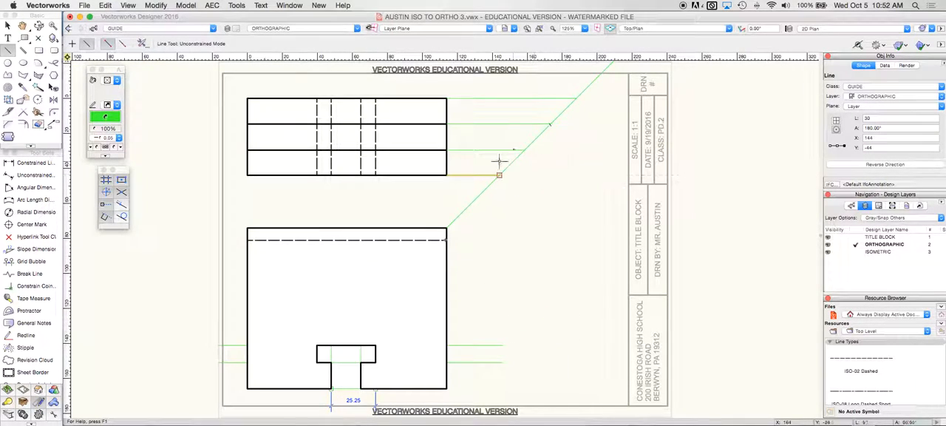
Step: Draw four vertical guide lines from the guide intersections on the 45° miter line down past the front view's bottom level
click(576, 97)
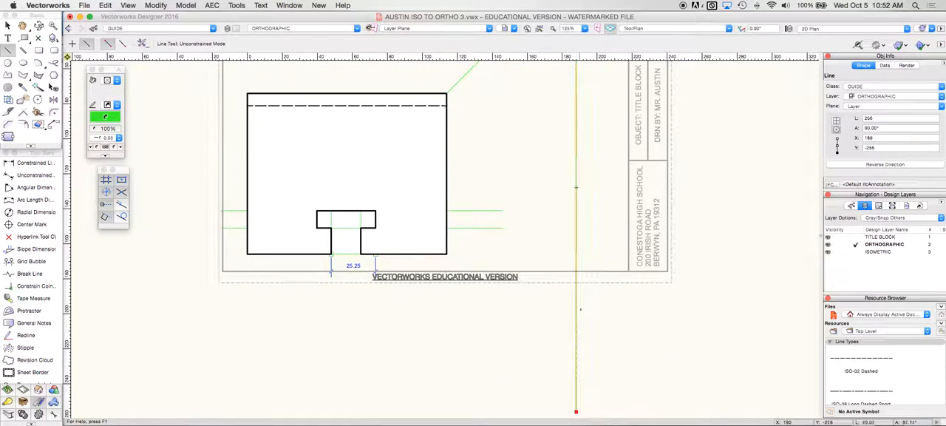
scroll(558, 223, up, 3)
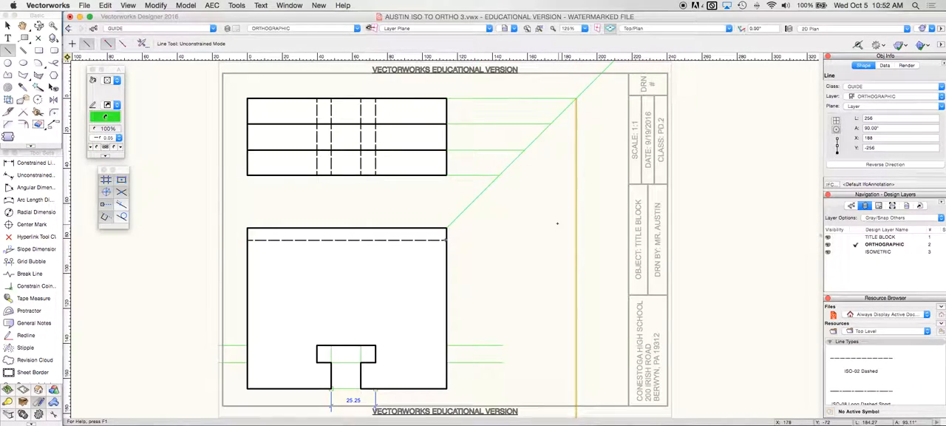
click(550, 126)
click(550, 405)
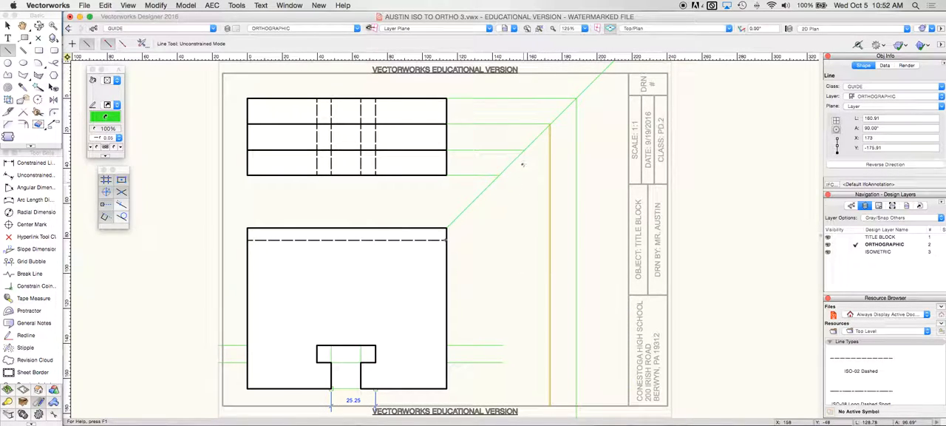
click(524, 150)
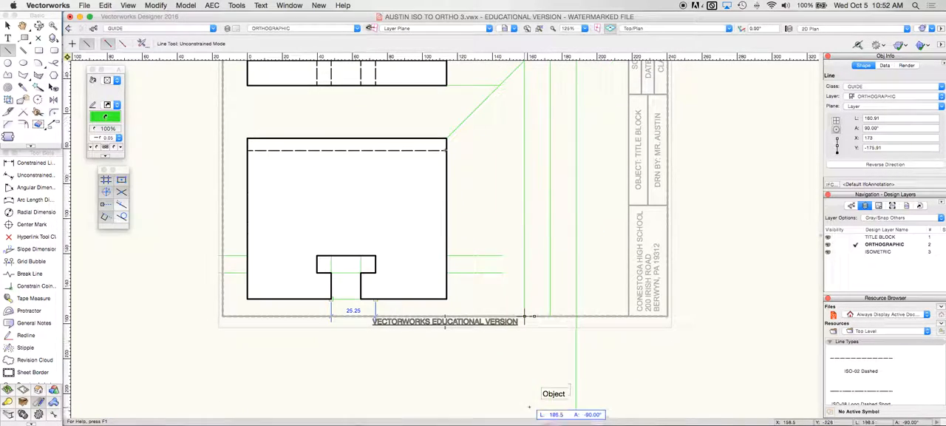
click(524, 316)
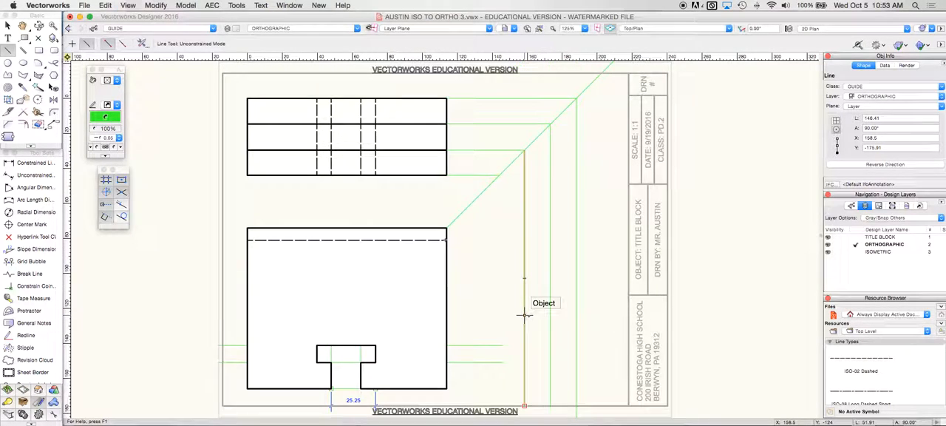
click(498, 175)
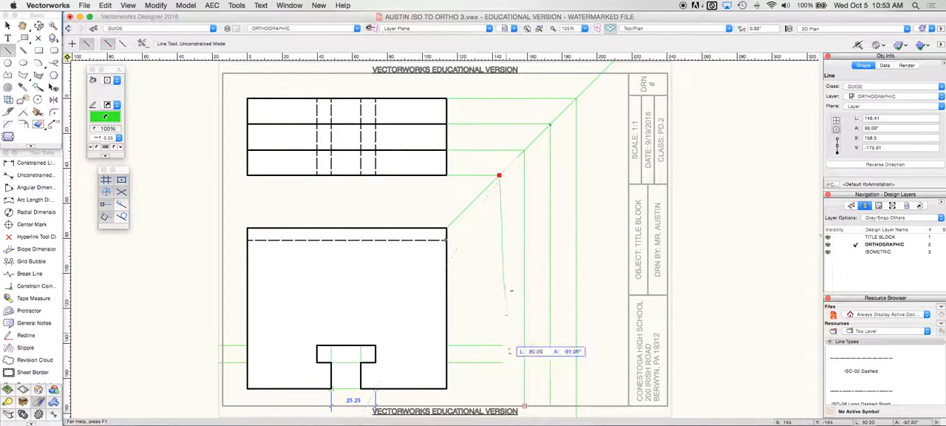
click(498, 405)
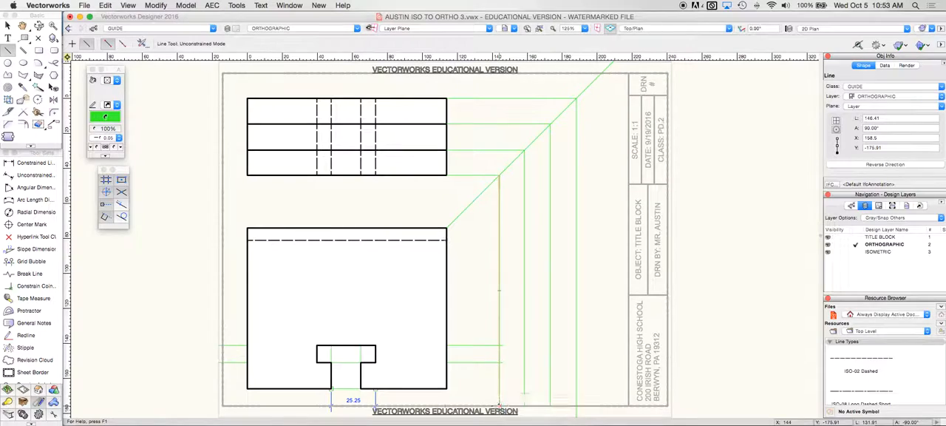
Step: Draw horizontal guides from the front view's bottom edge, top edge and hidden line to the outermost vertical guide
click(447, 387)
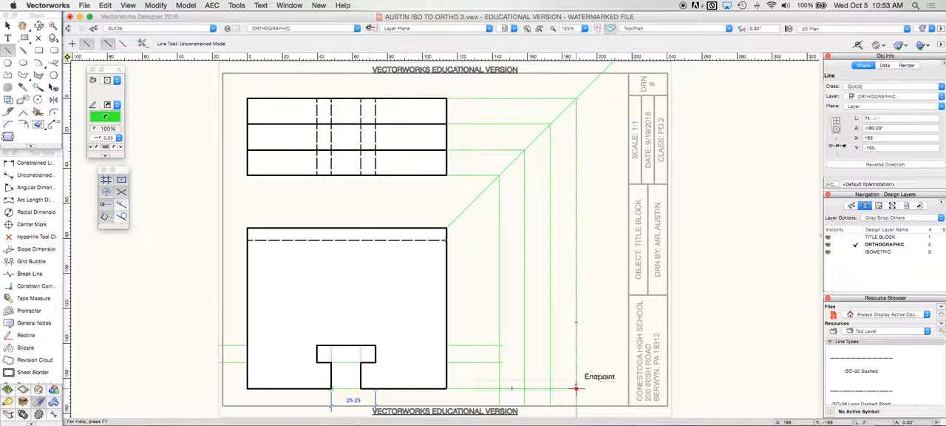
click(446, 227)
click(576, 227)
click(446, 239)
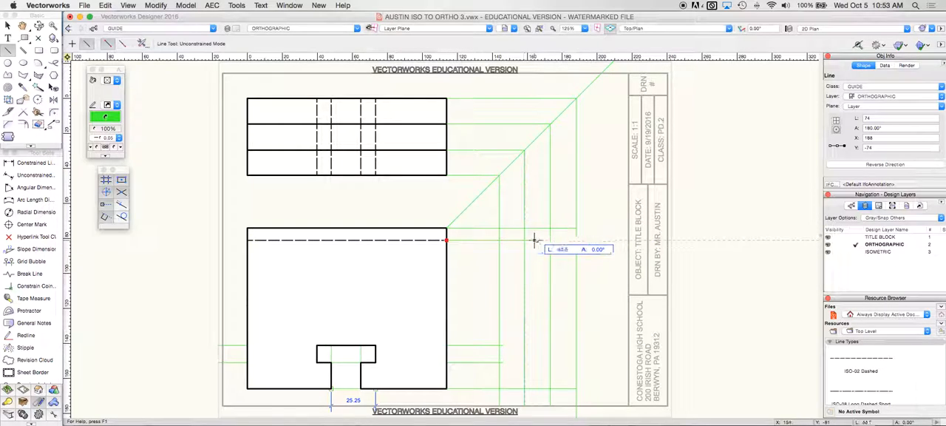
click(577, 239)
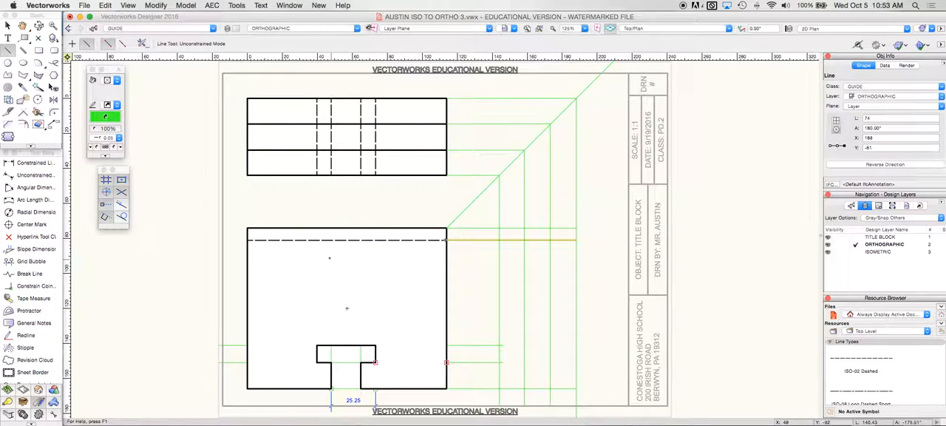
Step: Draw a 50° slanted guide line about 26 long near the top of the side view area
click(540, 205)
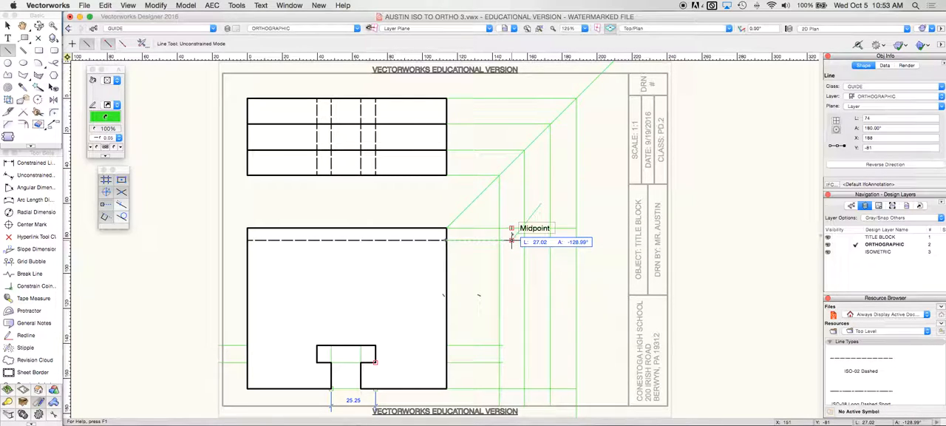
key(Tab)
key(Tab)
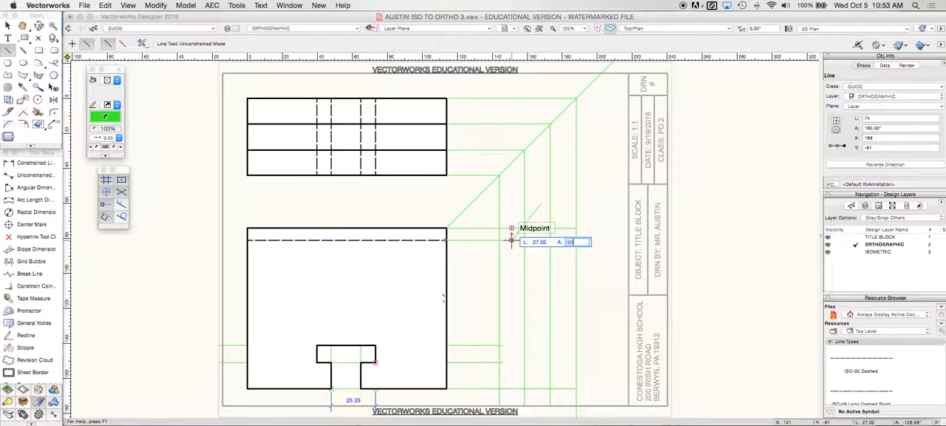
text(50)
click(511, 238)
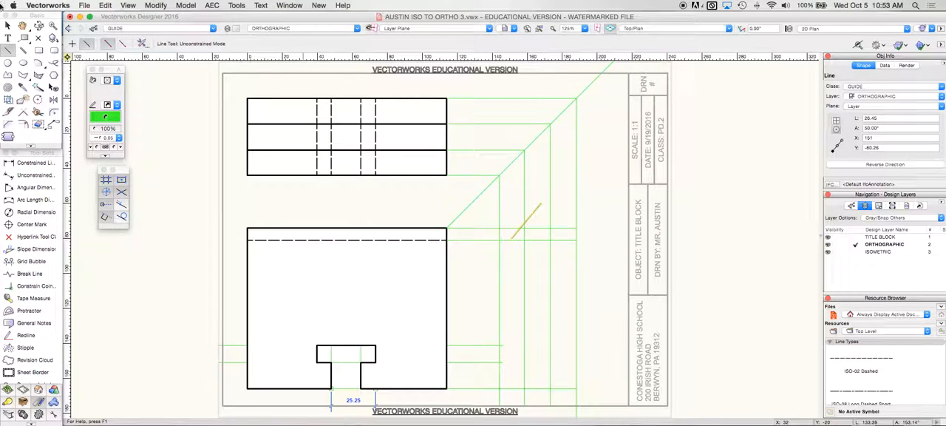
Step: Set the origin where the dovetail's left vertical guide meets the top horizontal guide, and set the slanted line's X and Y to 0
key(x)
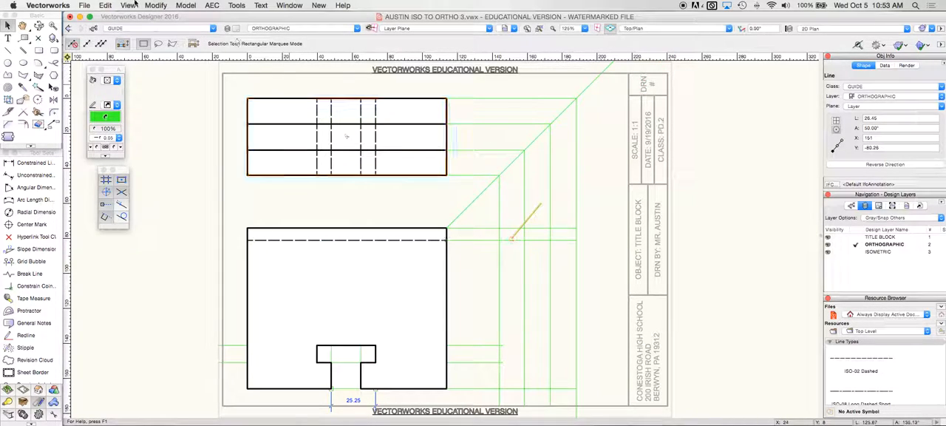
click(68, 57)
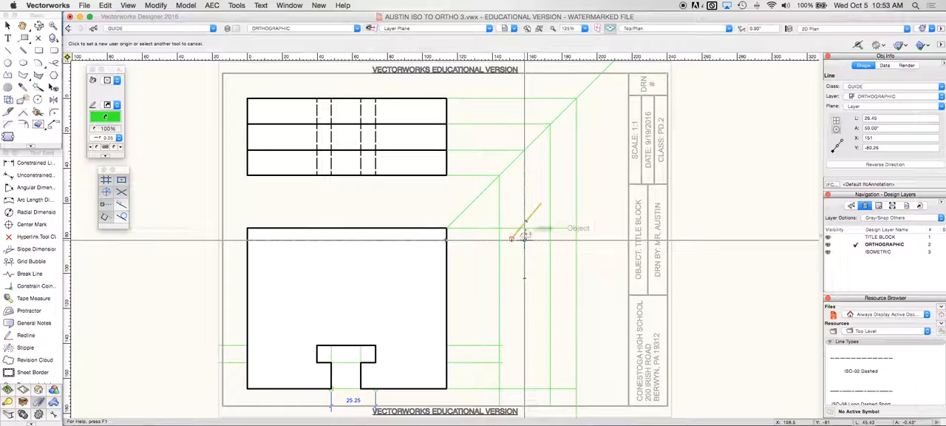
click(525, 227)
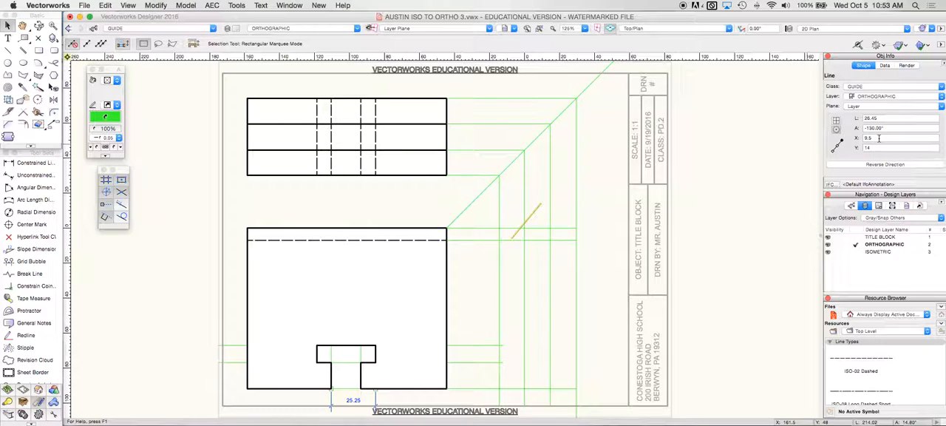
drag(879, 138, 863, 138)
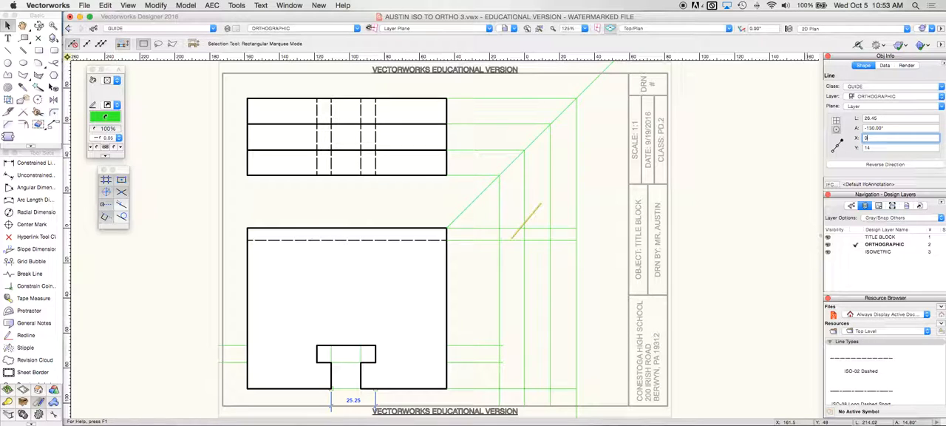
text(0)
key(Tab)
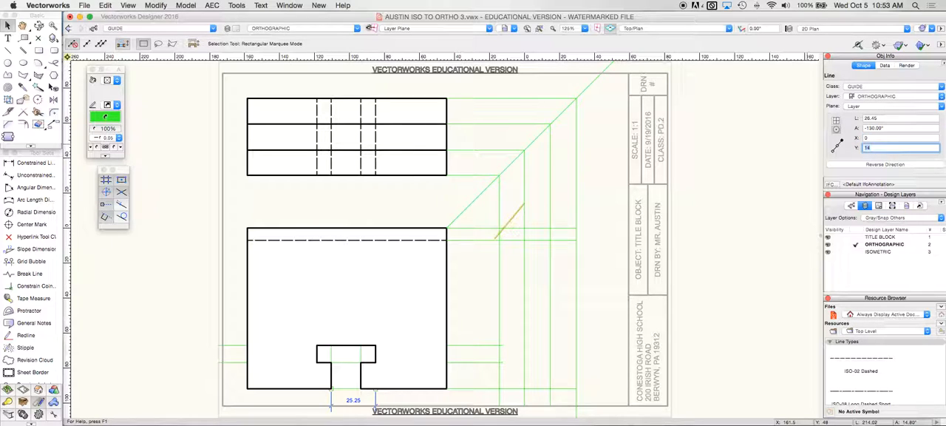
key(Return)
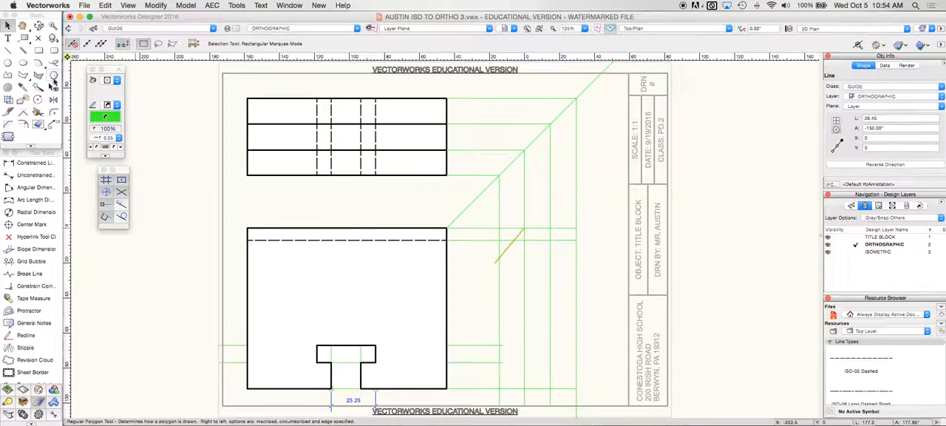
Step: Mirror a duplicate of the slanted guide about the vertical centerline between the two middle vertical guides
click(52, 99)
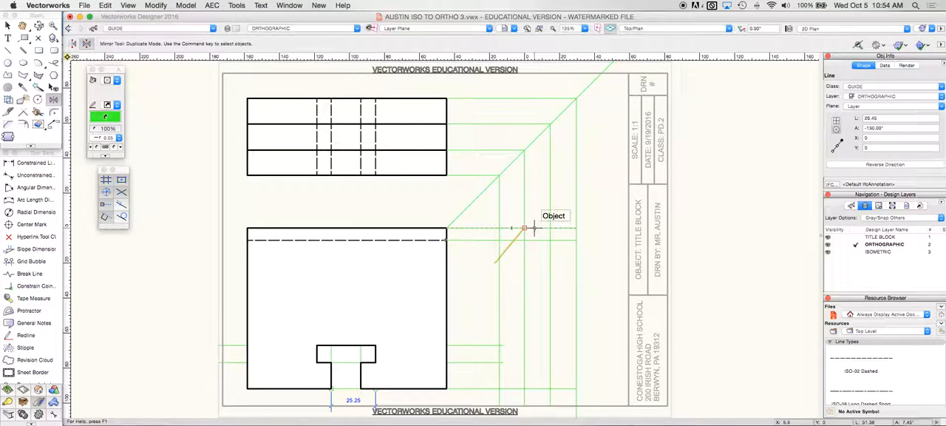
click(498, 227)
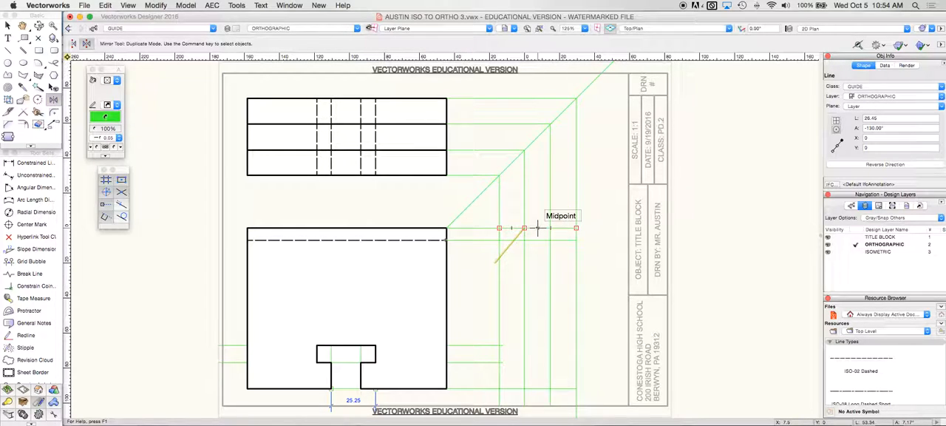
click(537, 228)
click(538, 262)
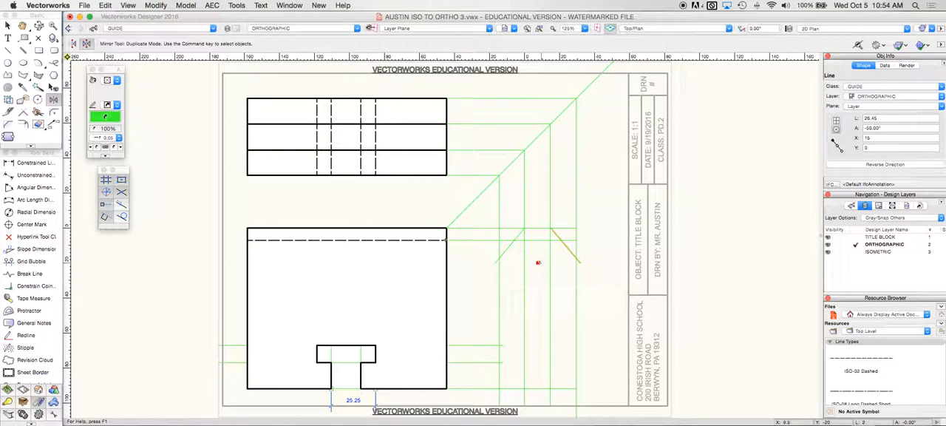
Step: Draw the 44 by 92 side view outline with the dovetail slot in its top edge as a closed polygon in the VISIBLE class
click(22, 75)
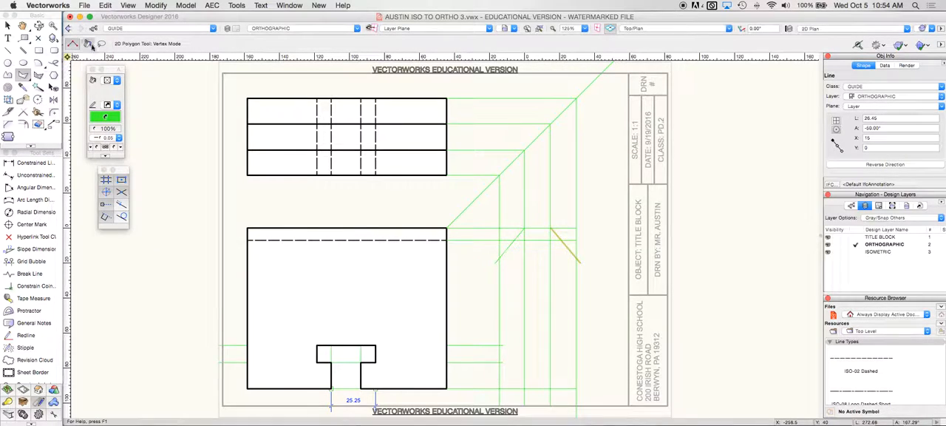
click(126, 27)
click(129, 86)
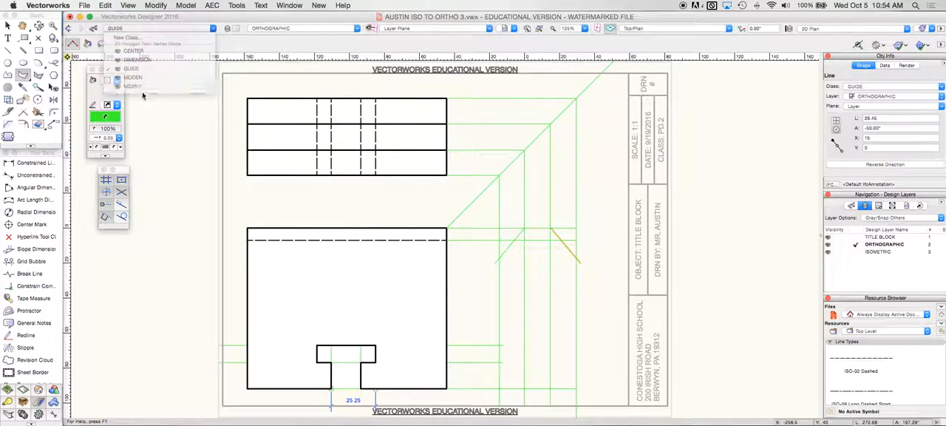
click(498, 387)
click(498, 229)
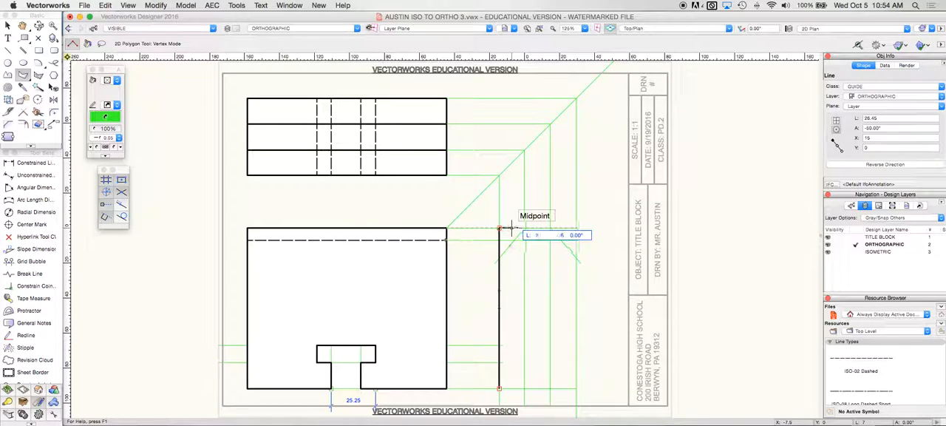
click(514, 240)
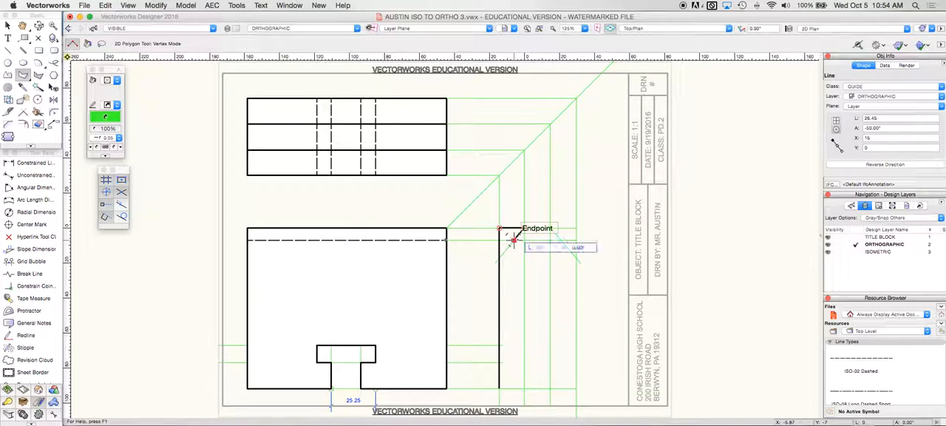
click(559, 240)
click(551, 227)
click(576, 228)
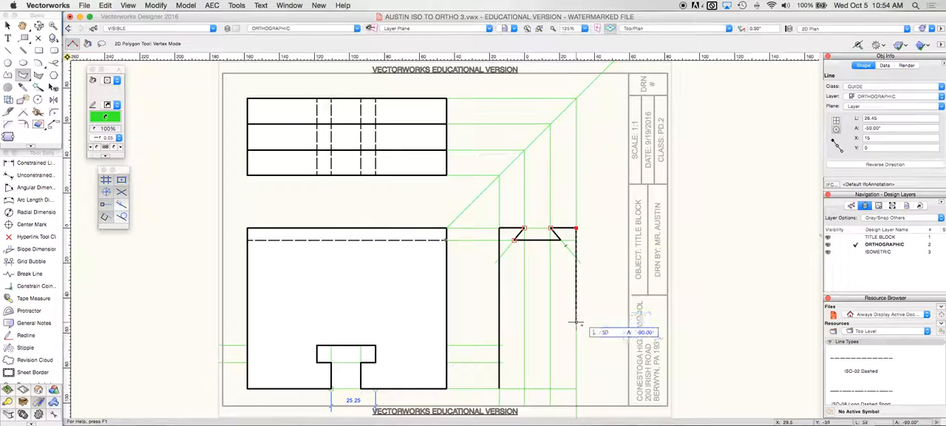
click(576, 388)
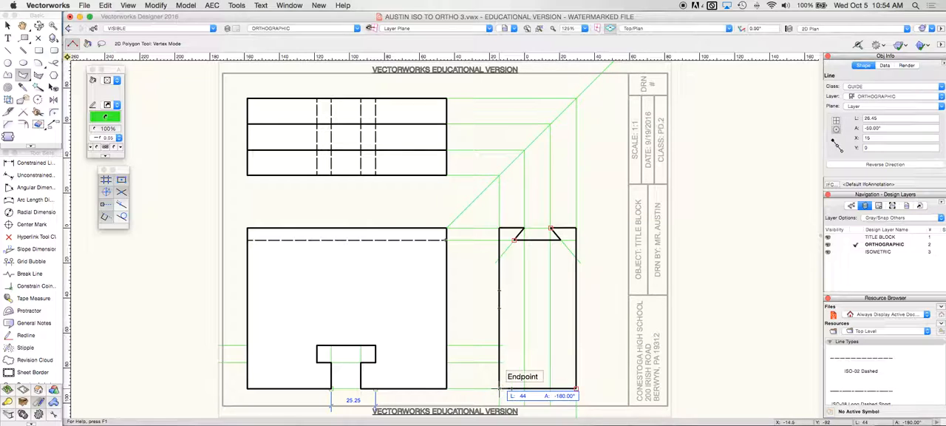
click(499, 388)
Step: Draw two horizontal lines 44 long across the side view in the HIDDEN class at the T-slot's top and shoulder levels
click(151, 31)
click(129, 78)
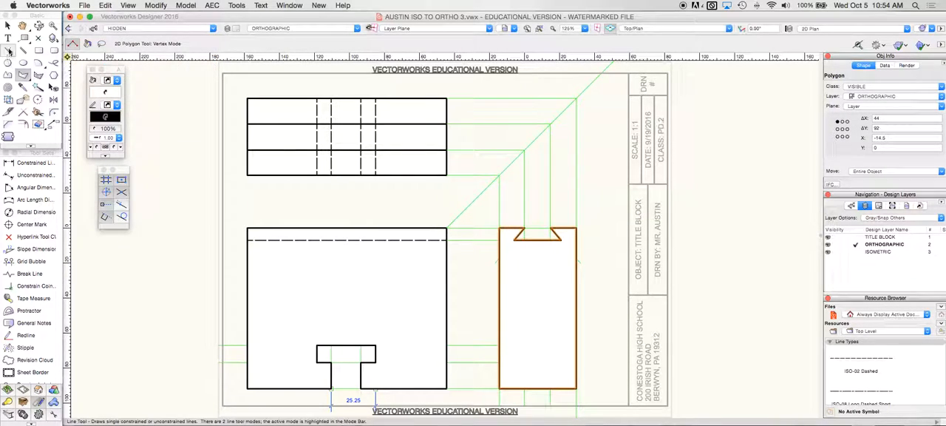
click(9, 51)
click(499, 345)
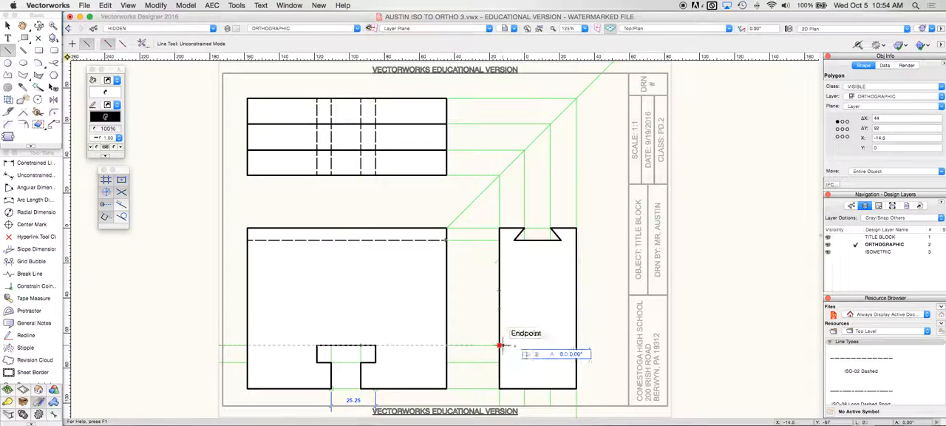
click(577, 345)
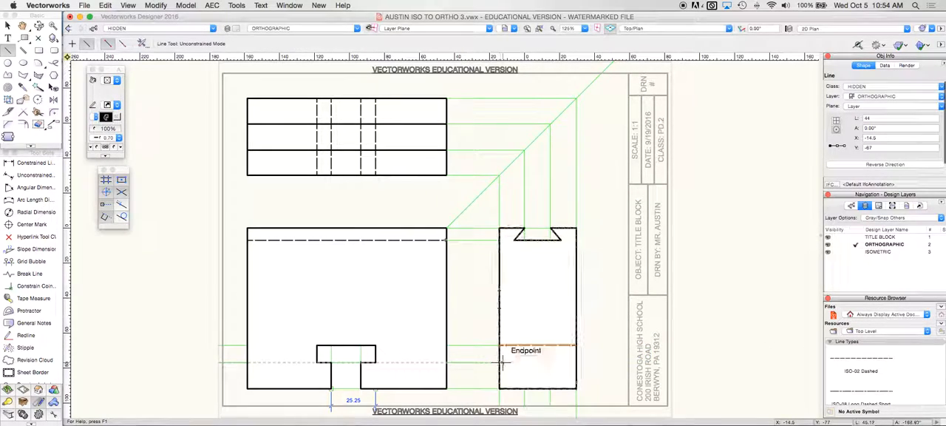
click(499, 362)
click(576, 362)
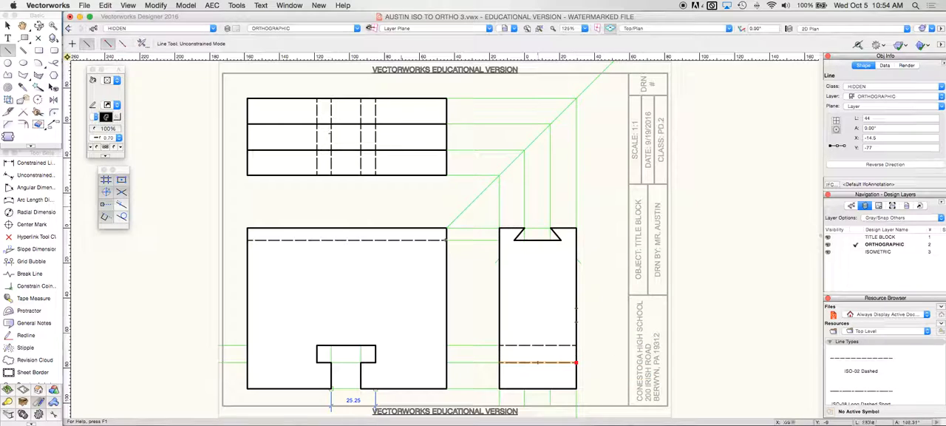
Step: Draw a vertical line about 46 long in the GUIDE class from the dovetail's lower-left corner up to the 45° miter line
click(128, 29)
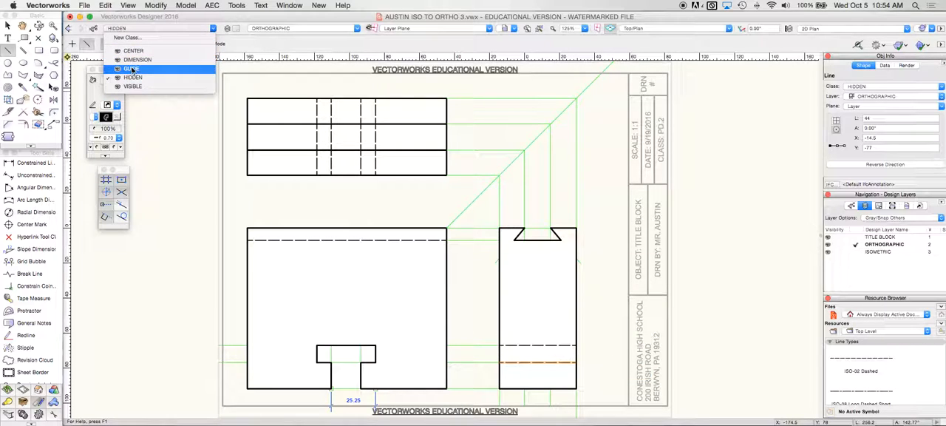
click(130, 64)
click(512, 238)
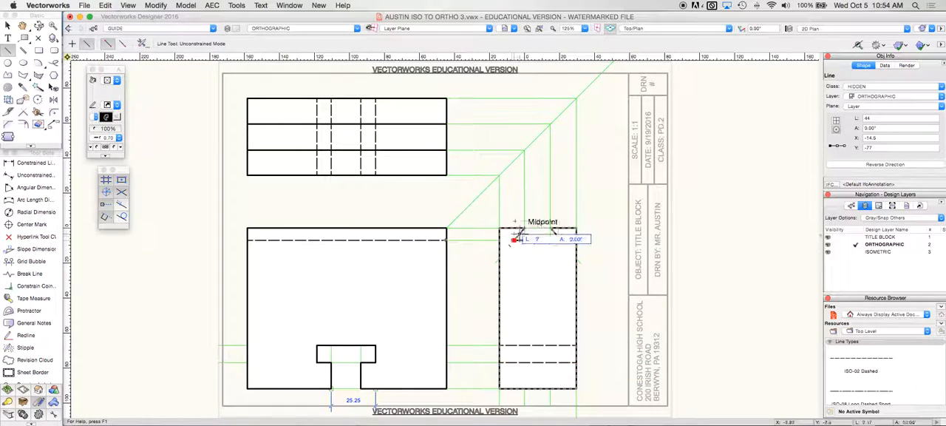
click(514, 159)
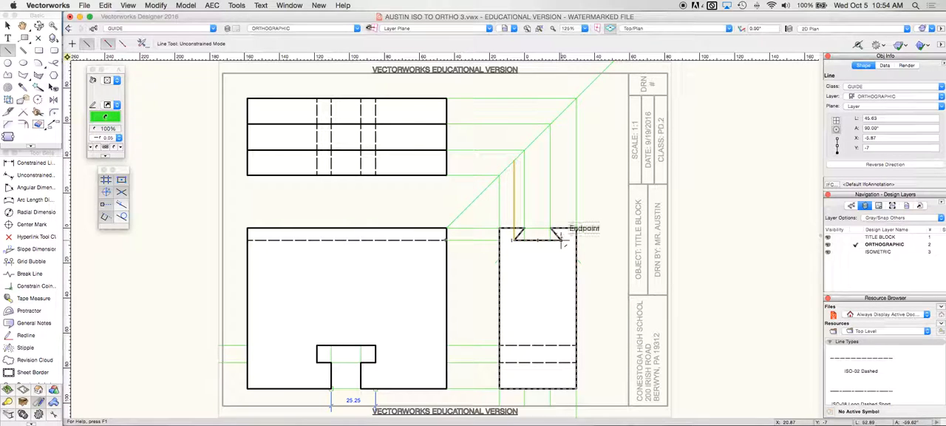
Step: Project the dovetail's lower-right corner up to the miter line, and both dovetail corners across to the top view, using GUIDE class lines
click(559, 235)
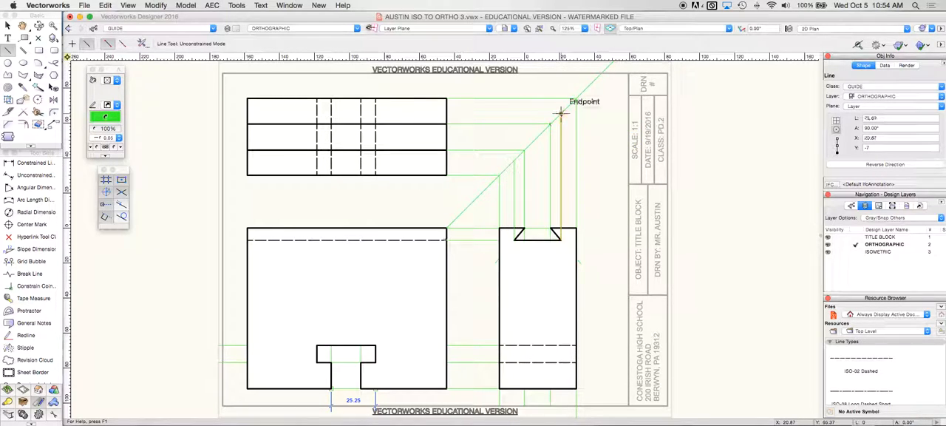
click(561, 112)
click(561, 112)
click(447, 113)
click(513, 159)
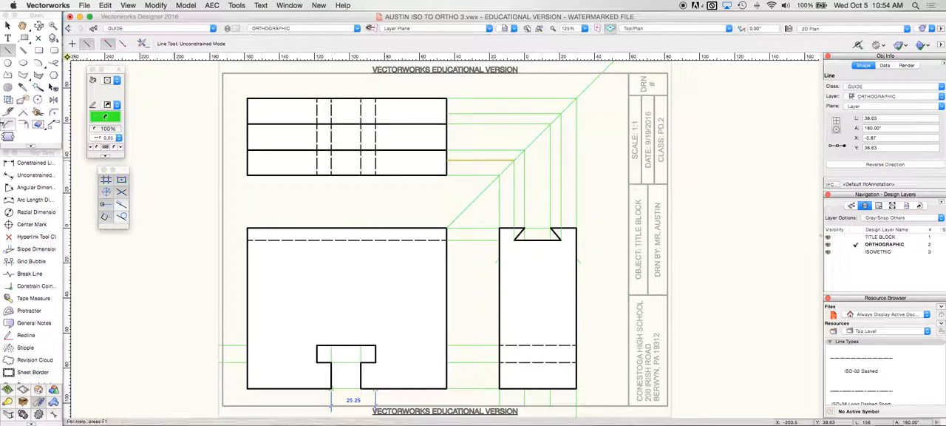
Step: Draw two horizontal lines 114 long across the top view in the HIDDEN class at the projected dovetail corner levels
click(154, 27)
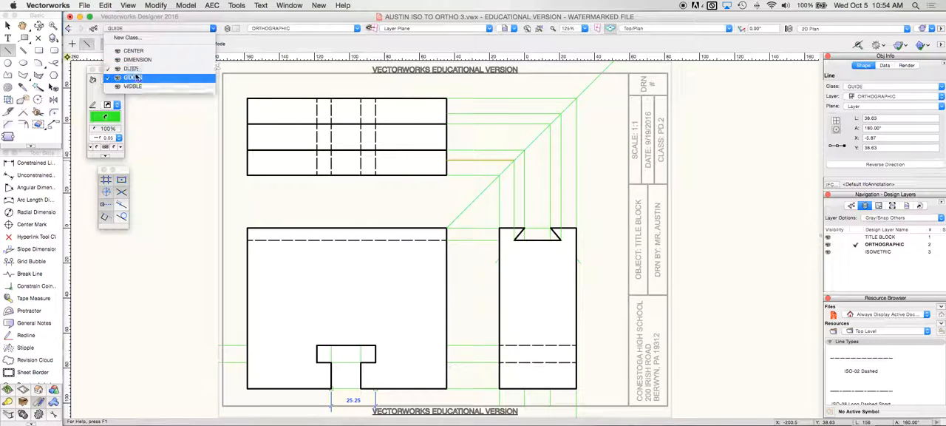
click(144, 76)
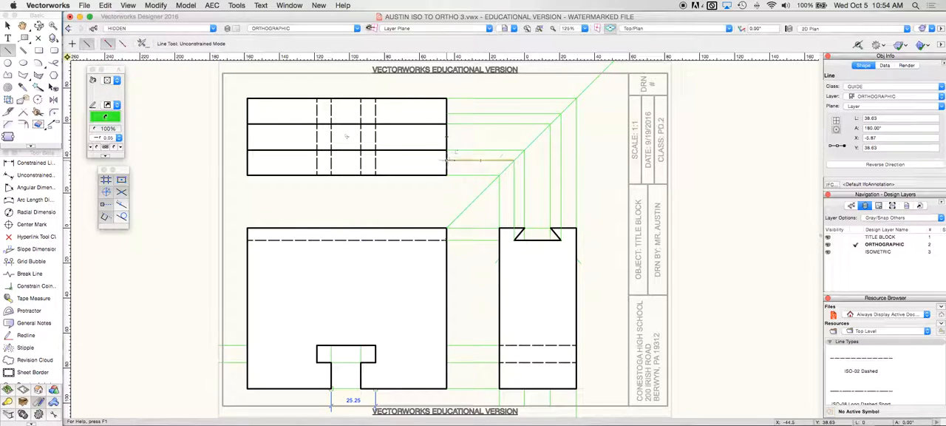
click(446, 160)
click(247, 159)
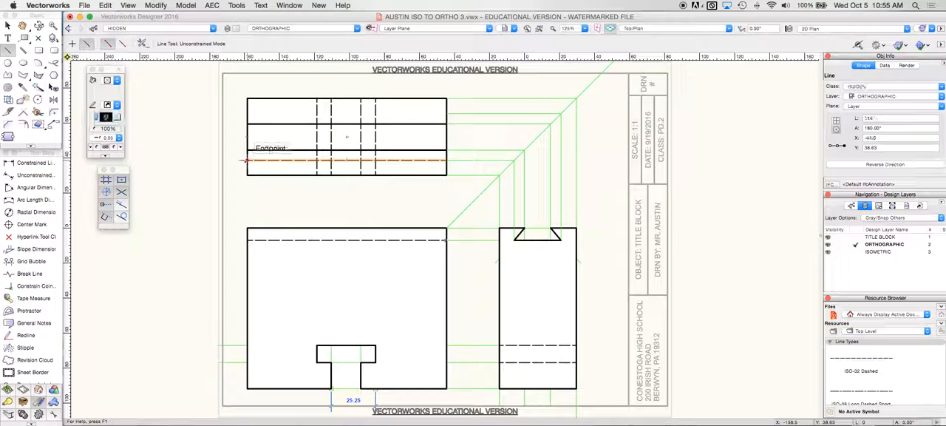
click(445, 113)
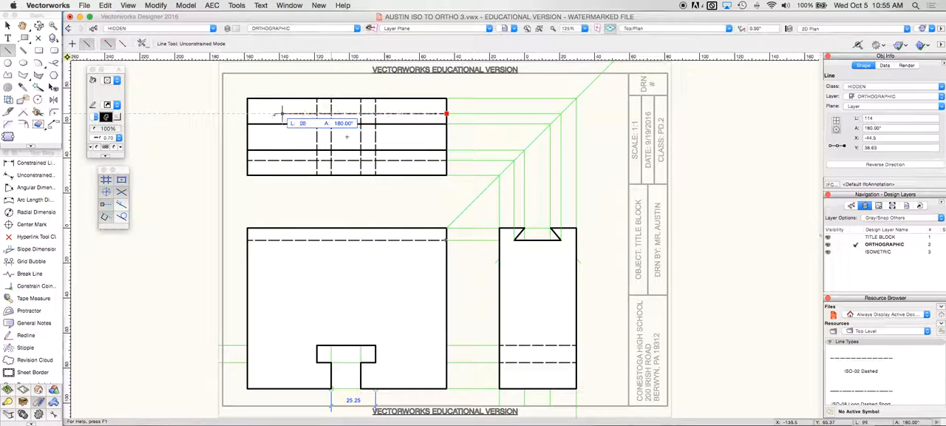
click(248, 115)
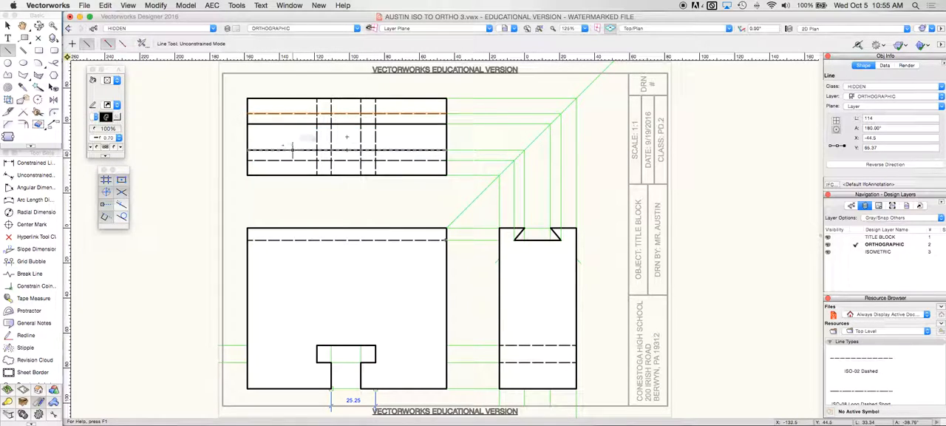
Step: Set the class options to Active Only, make GUIDE the active class, and delete all the guide objects
click(128, 5)
mouse_move(147, 27)
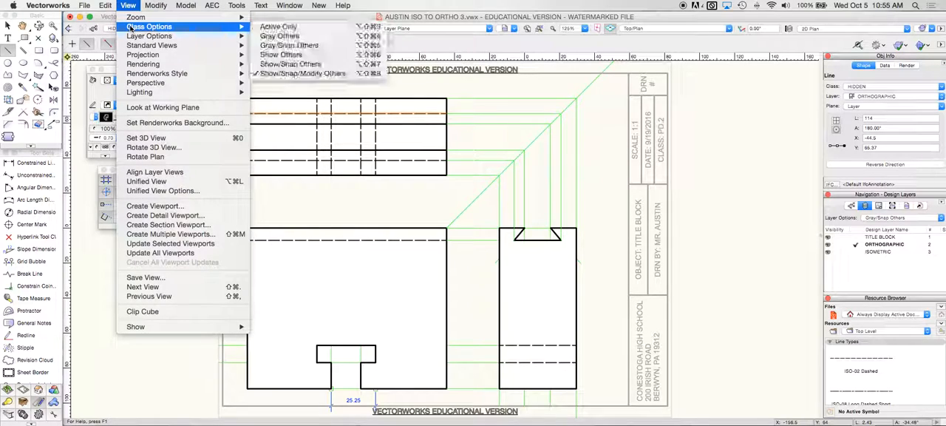
click(269, 27)
click(166, 29)
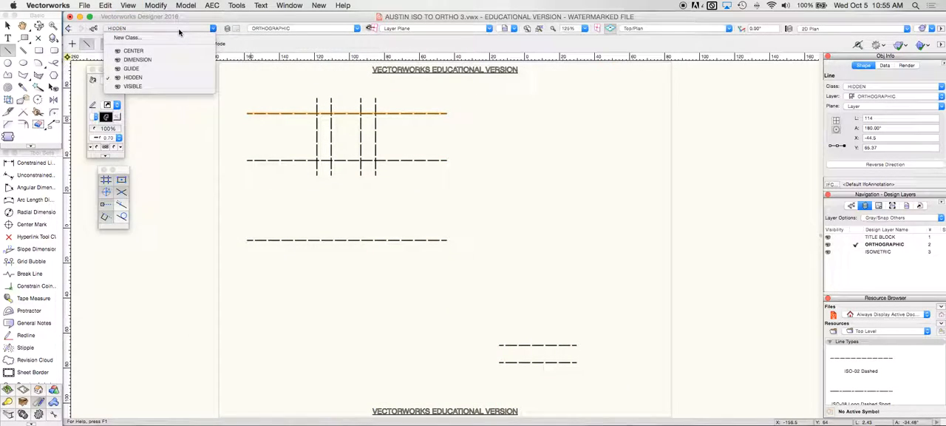
click(145, 73)
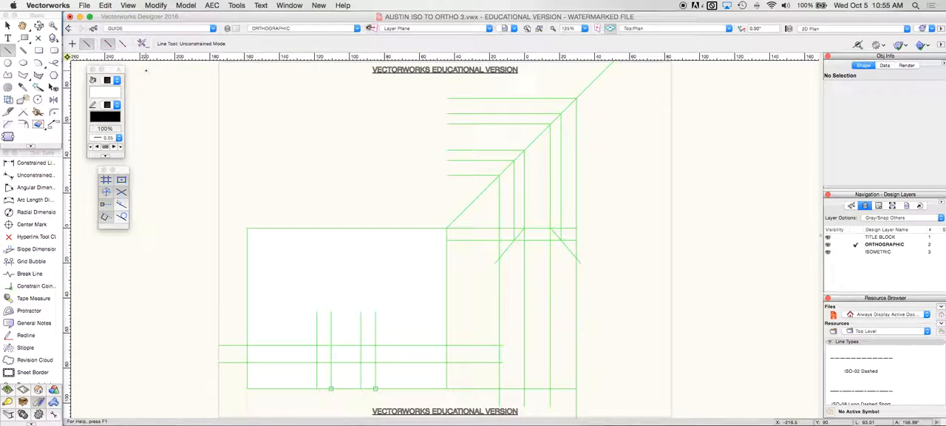
key(super+a)
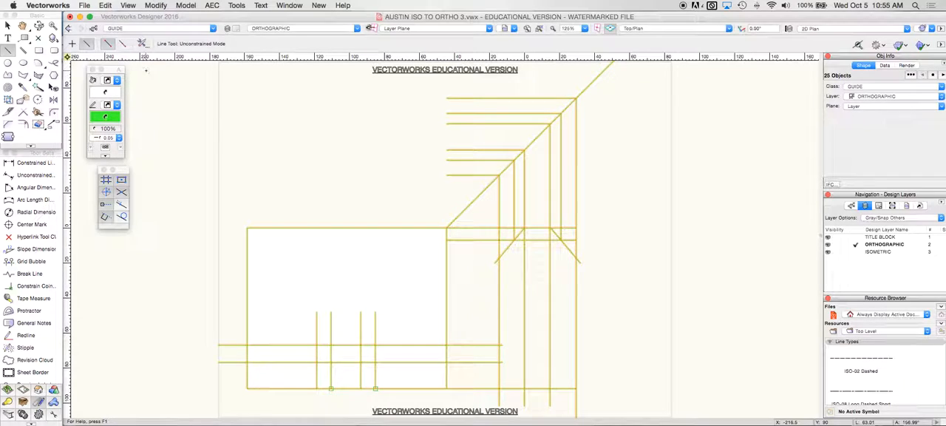
key(Delete)
Step: Set the class options back to Show/Snap/Modify Others
click(135, 5)
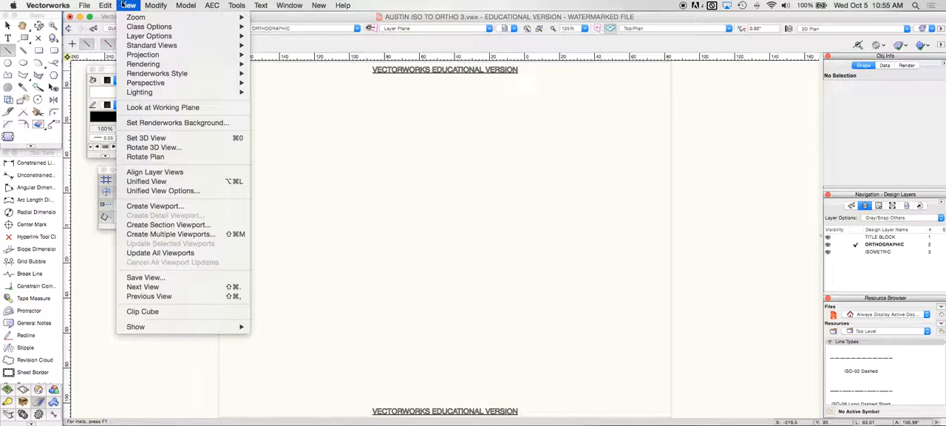
mouse_move(155, 26)
click(294, 74)
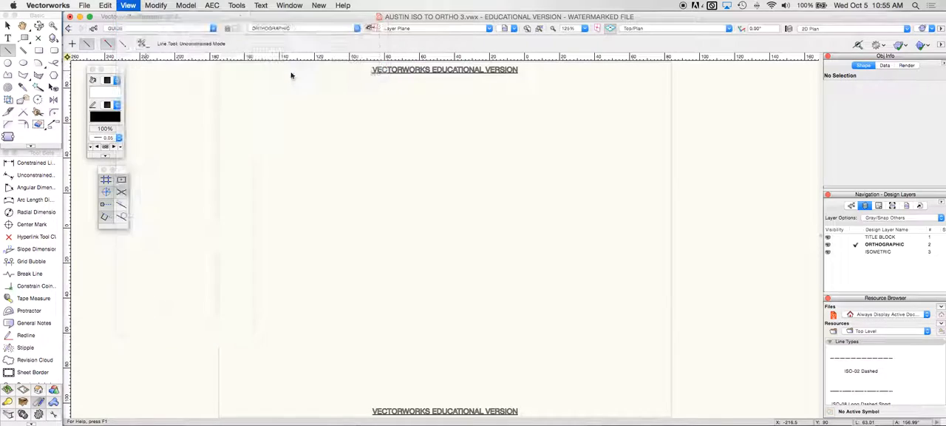